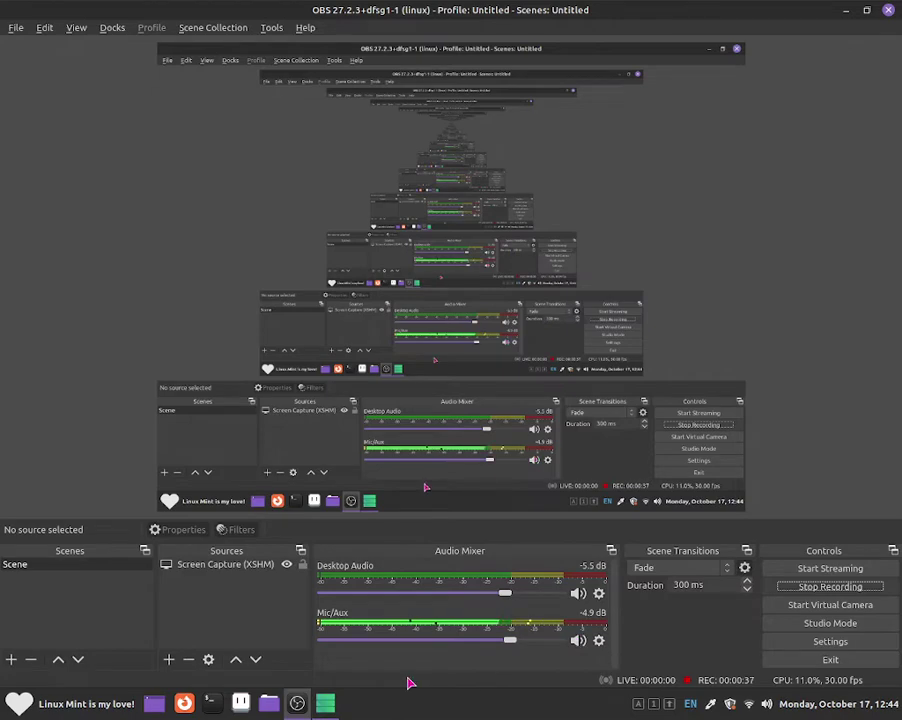
# - Raise the Welcome to Kexi window from the taskbar
pyautogui.click(329, 708)
pyautogui.click(72, 708)
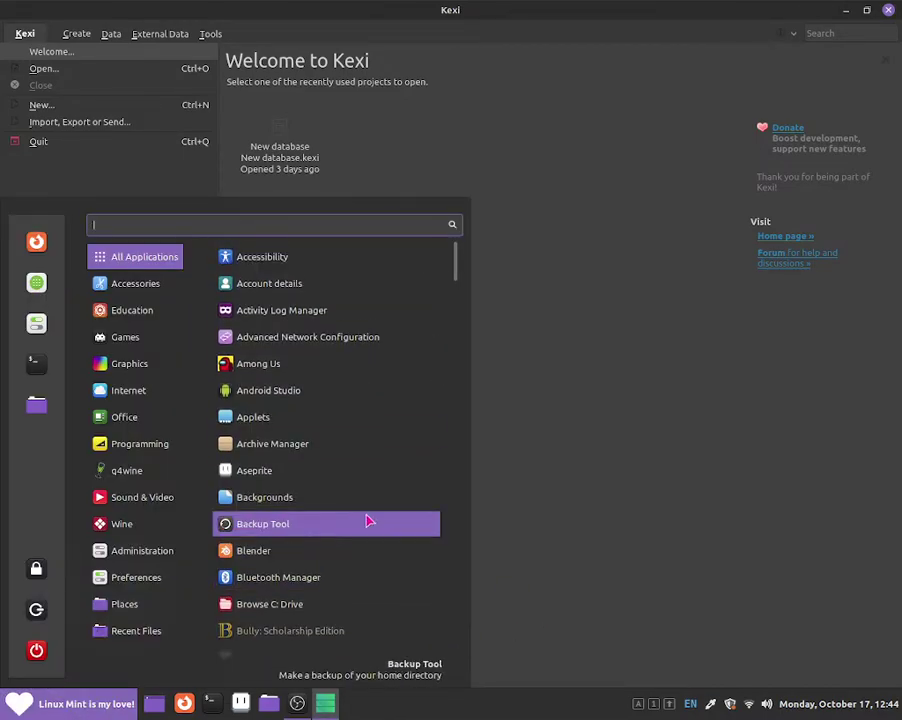
pyautogui.write('ke')
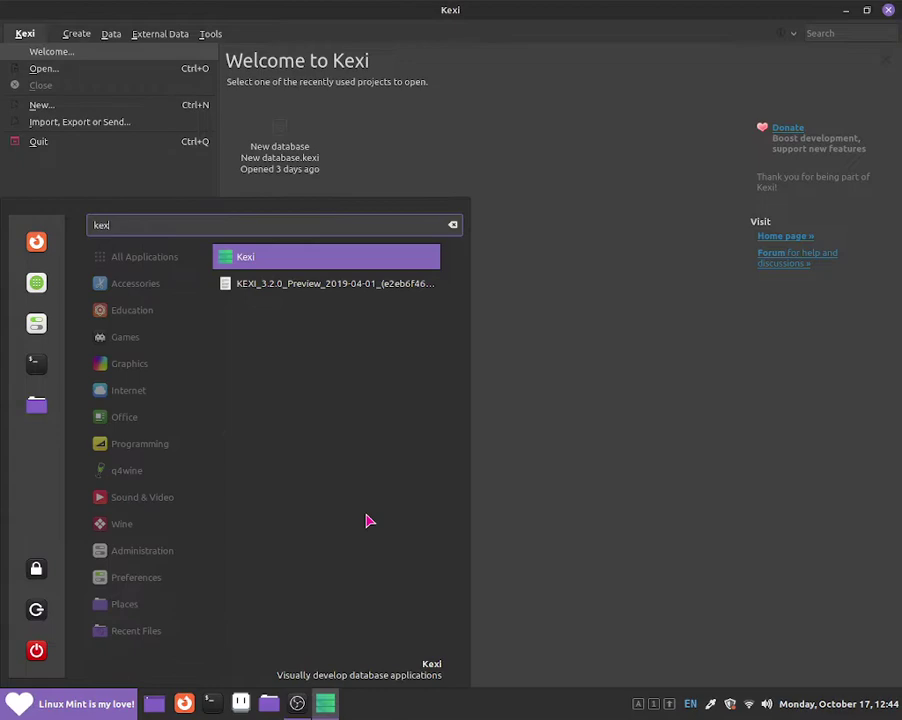
pyautogui.write('xi')
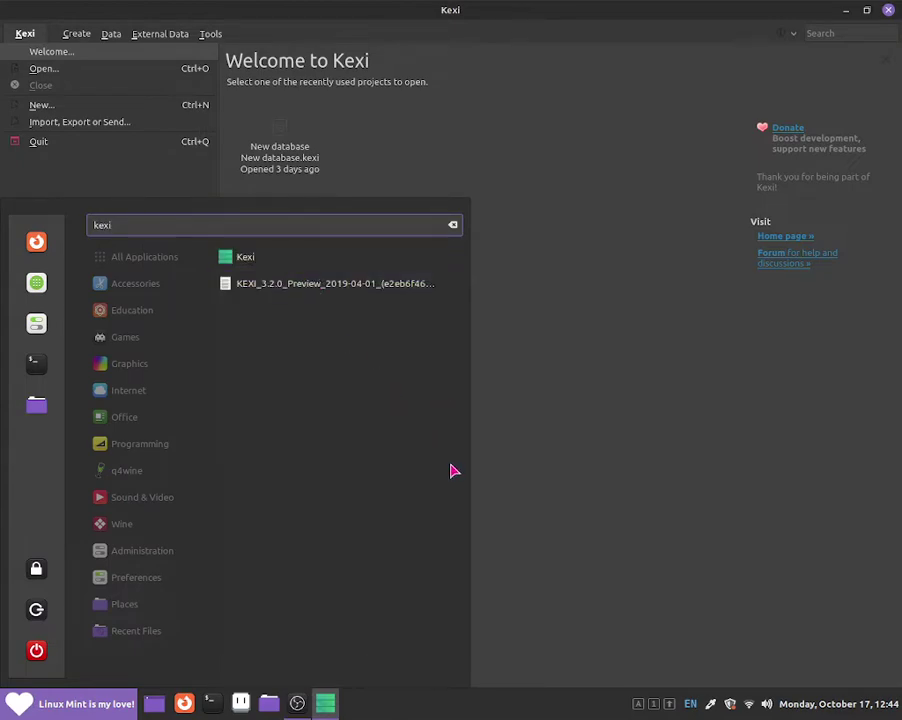
pyautogui.press('Return')
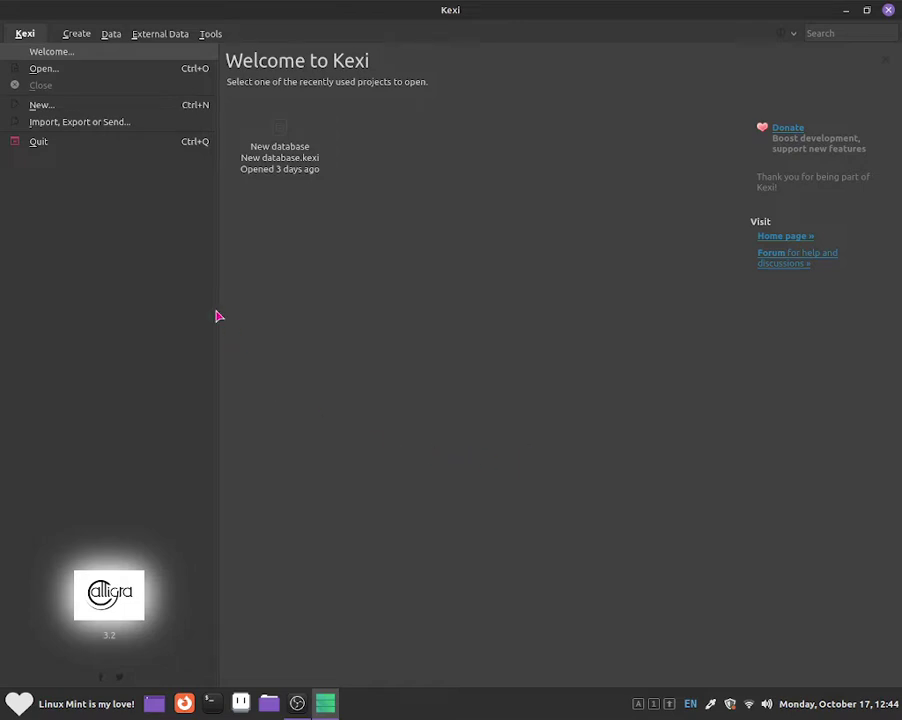
# - Begin a new blank Kexi database using the file storage method
pyautogui.click(161, 107)
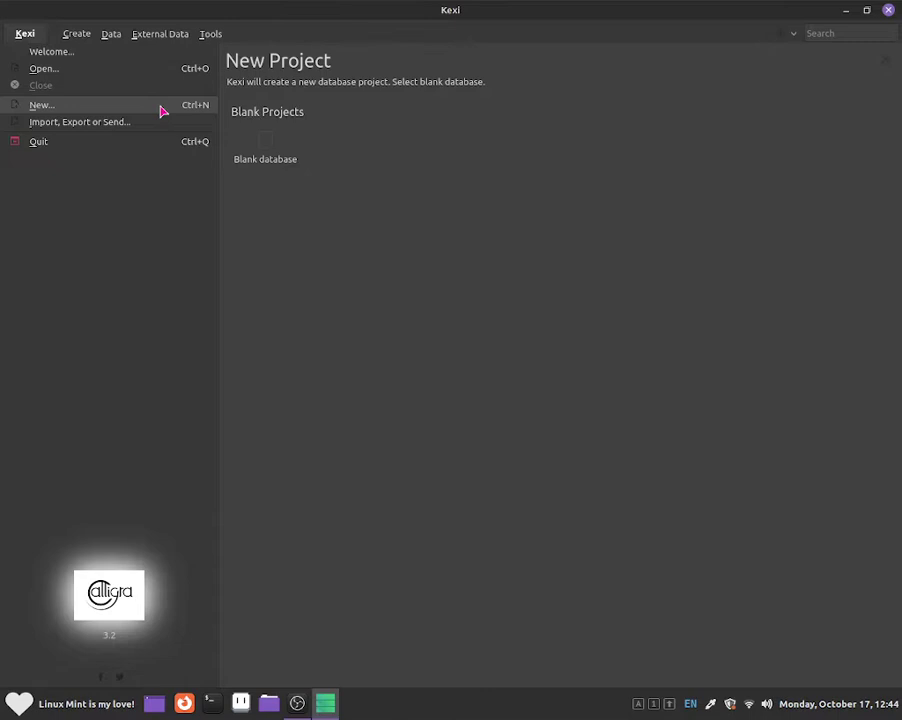
pyautogui.click(247, 149)
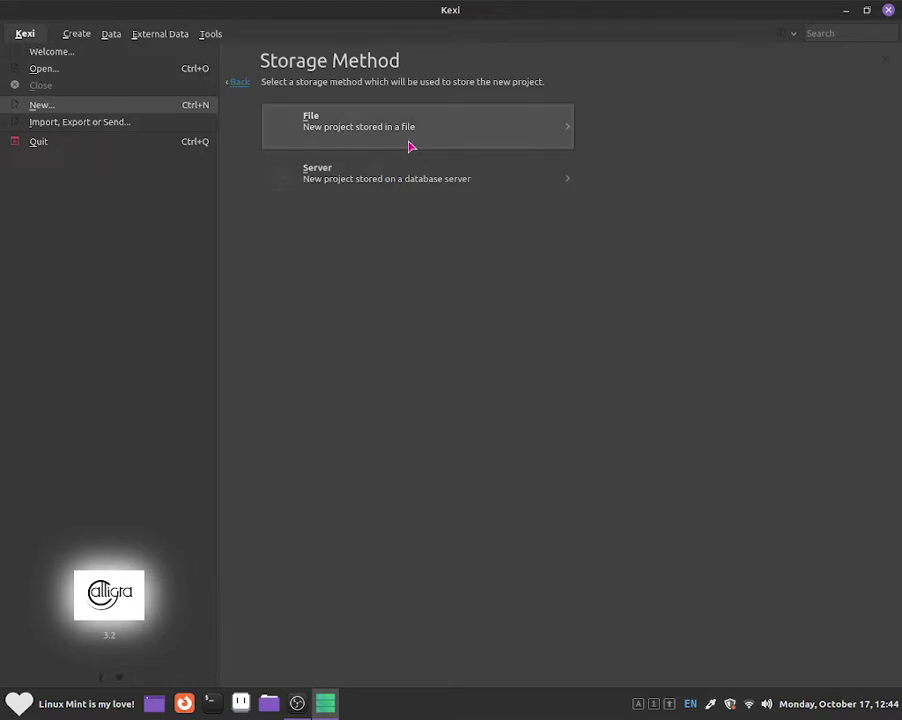
pyautogui.click(409, 146)
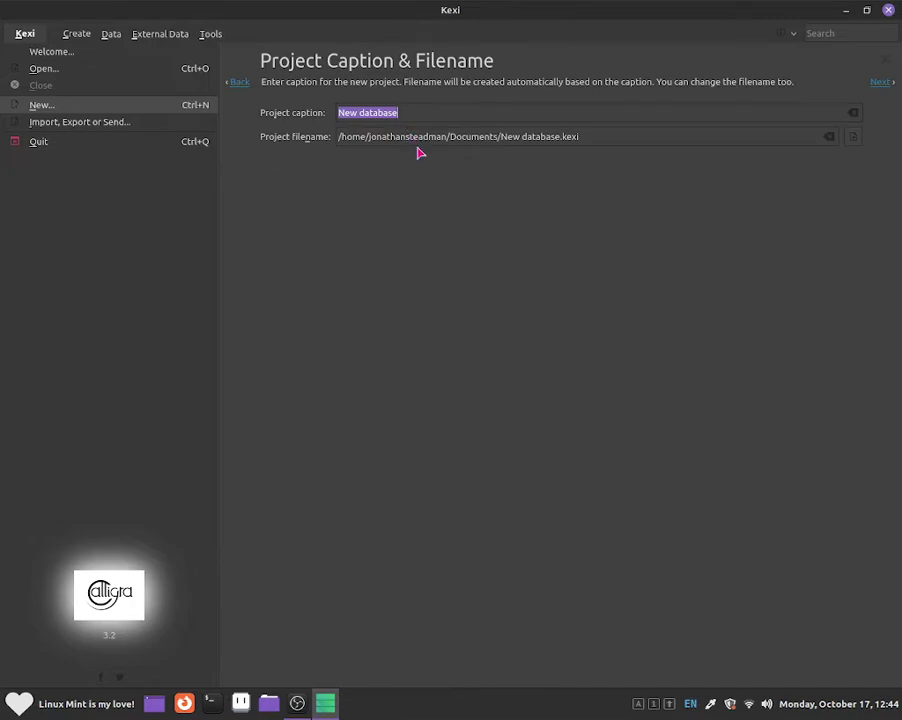
# - Caption the project 'TourialOne' and browse for where to save TourialOne.kexi
pyautogui.hotkey('ctrl', 'shift', 'f')
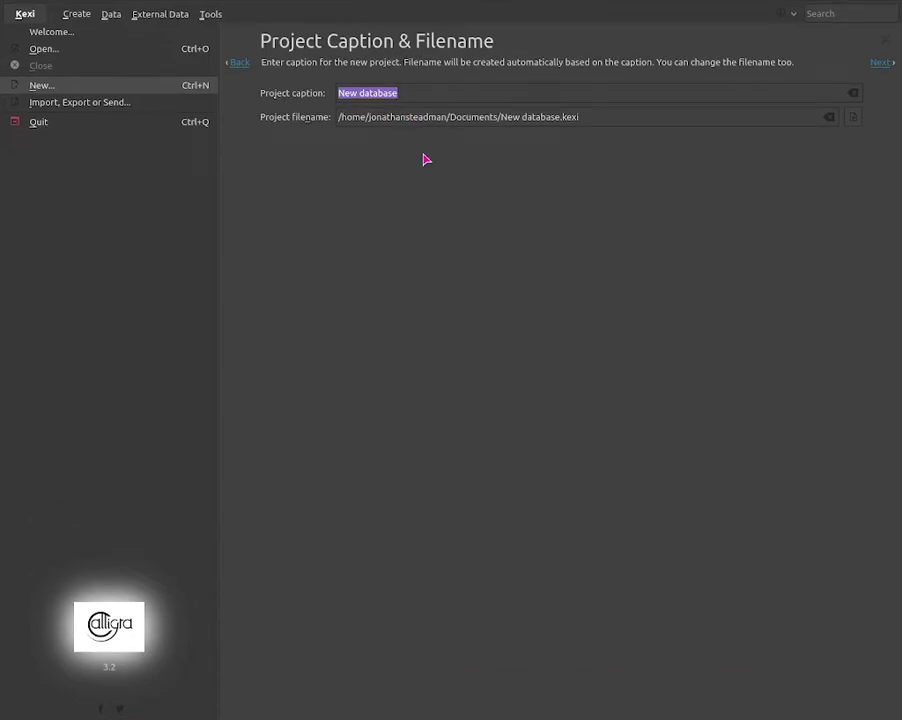
pyautogui.write('Tou')
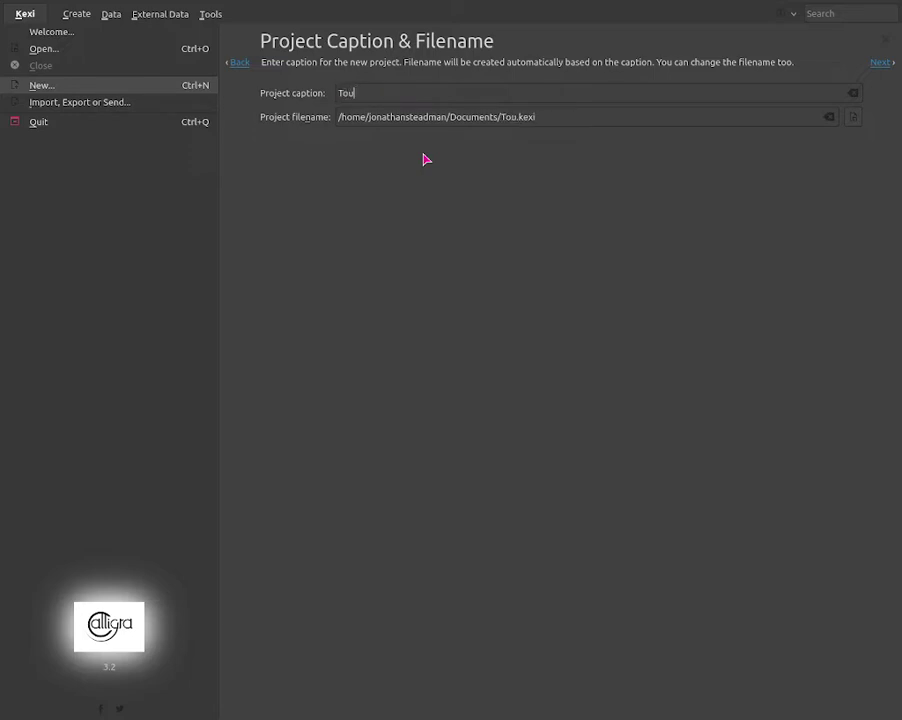
pyautogui.write('rialOne')
pyautogui.hotkey('ctrl', 'shift', 'f')
pyautogui.press('capslock')
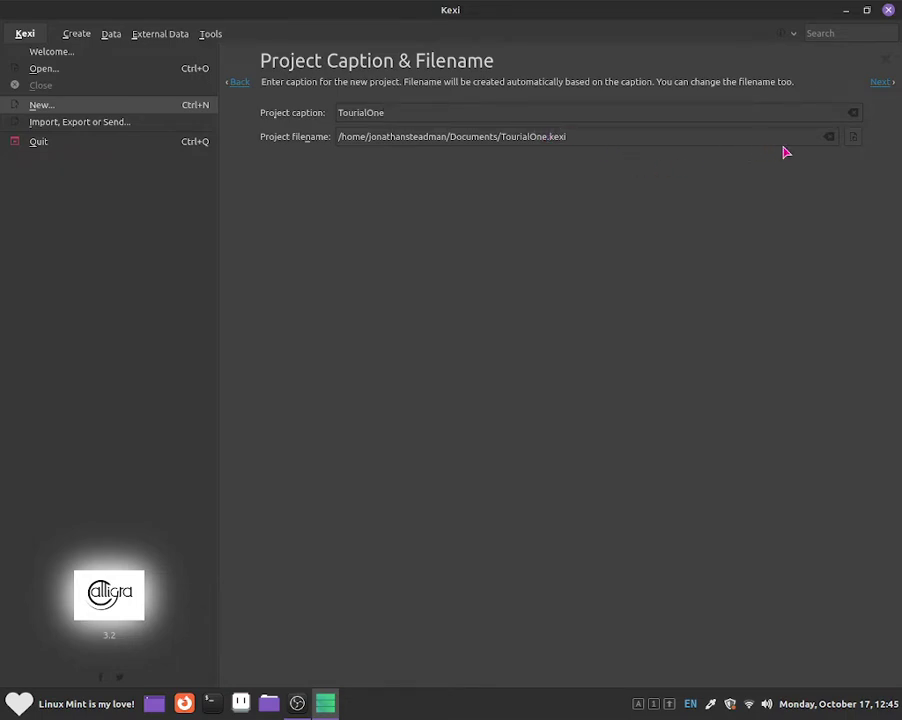
pyautogui.click(855, 138)
# - Create a 'Databse' folder in Documents and save TourialOne.kexi inside it
pyautogui.moveTo(551, 180); pyautogui.dragTo(614, 163)
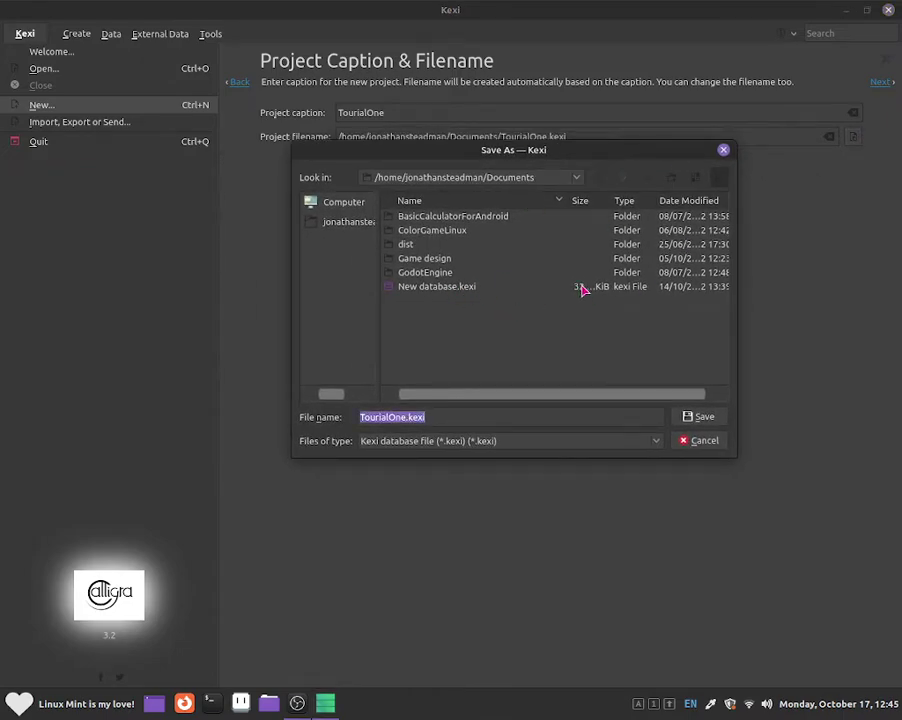
pyautogui.rightClick(494, 318)
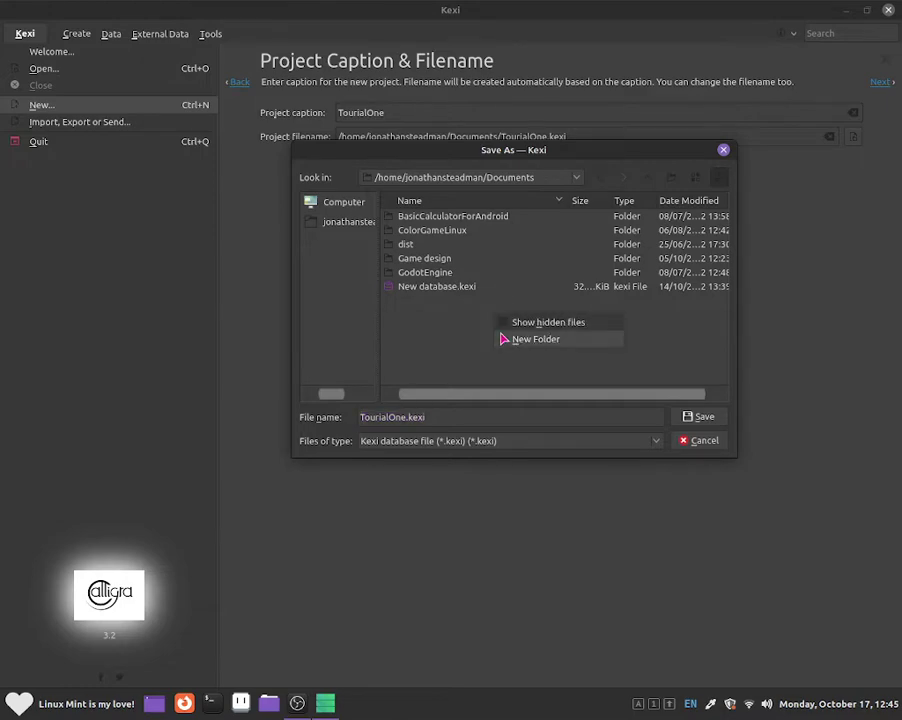
pyautogui.click(502, 337)
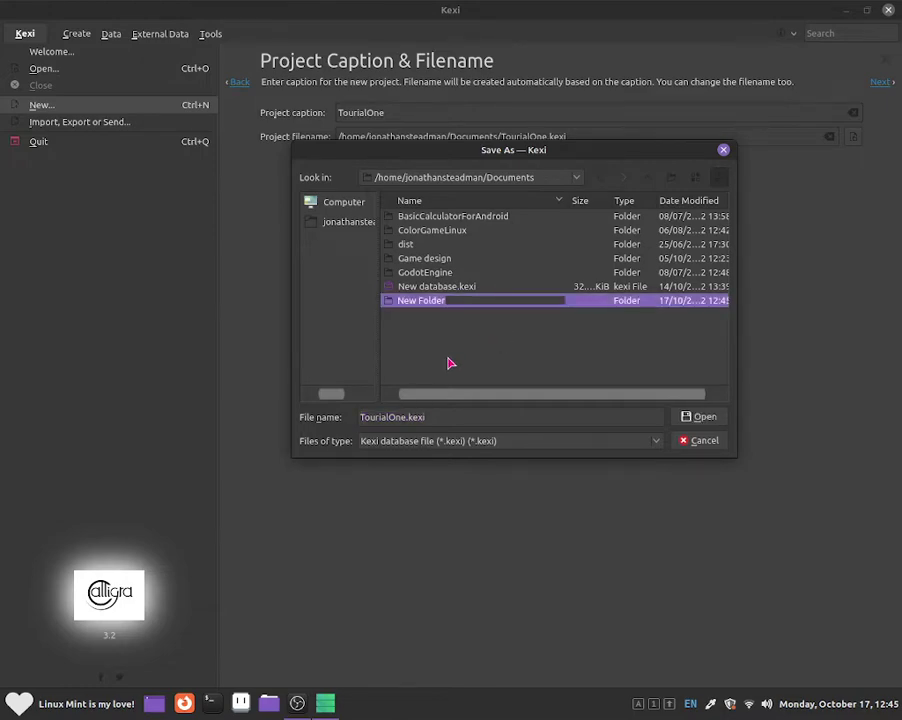
pyautogui.press('BackSpace')
pyautogui.press('capslock')
pyautogui.press('capslock')
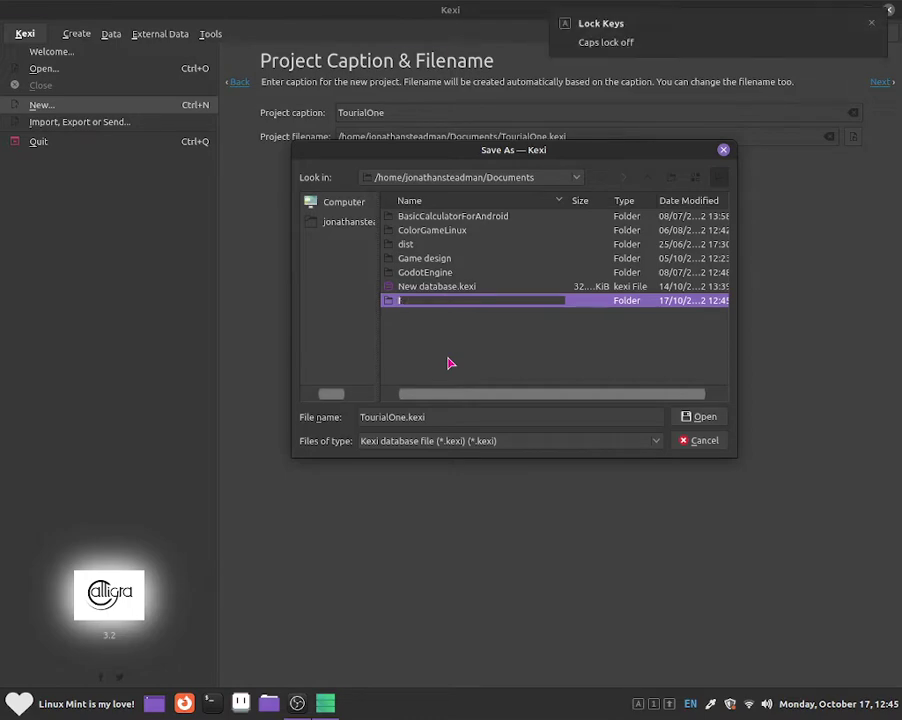
pyautogui.press('capslock')
pyautogui.write('D')
pyautogui.press('capslock')
pyautogui.write('atra')
pyautogui.press('Return')
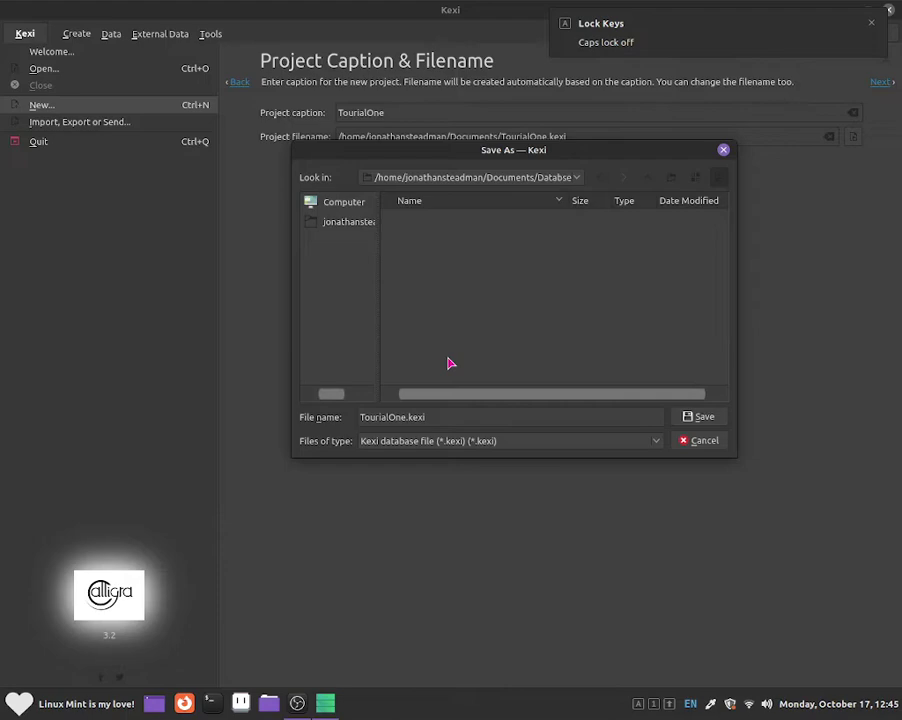
pyautogui.click(700, 417)
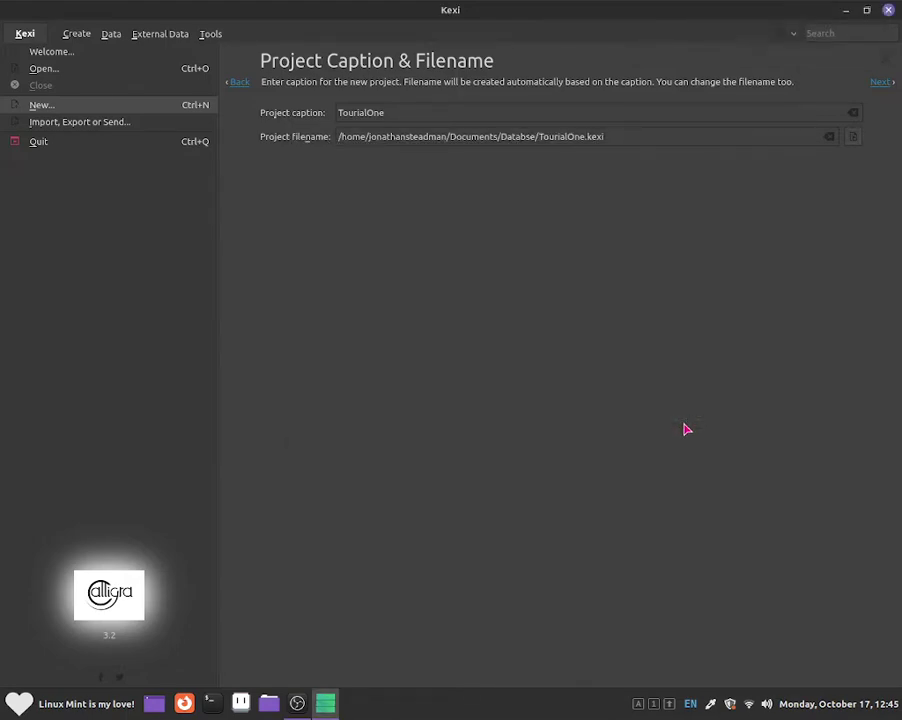
pyautogui.click(881, 88)
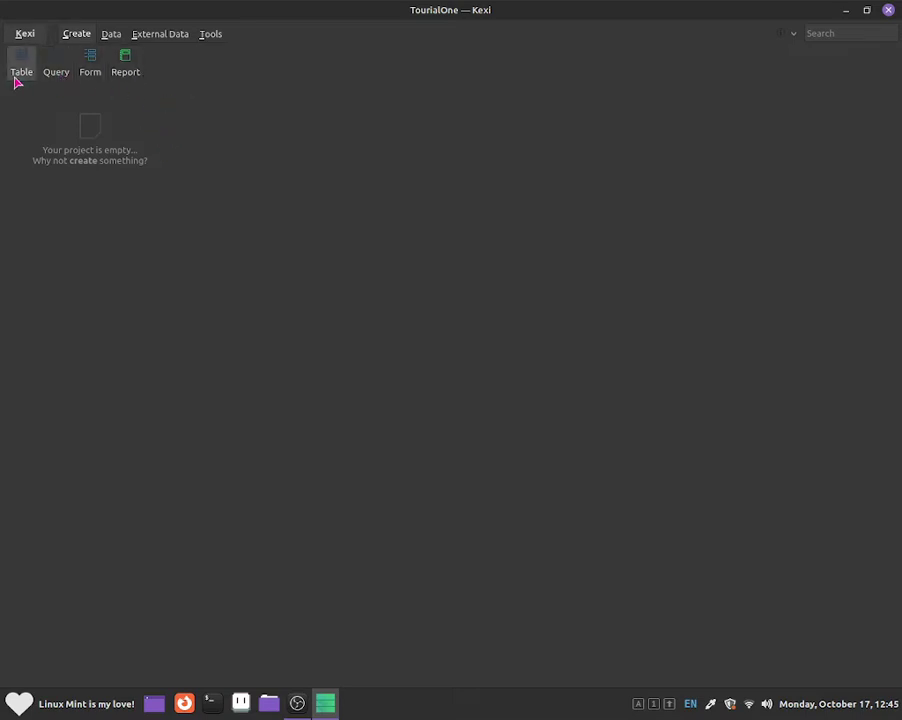
pyautogui.click(109, 40)
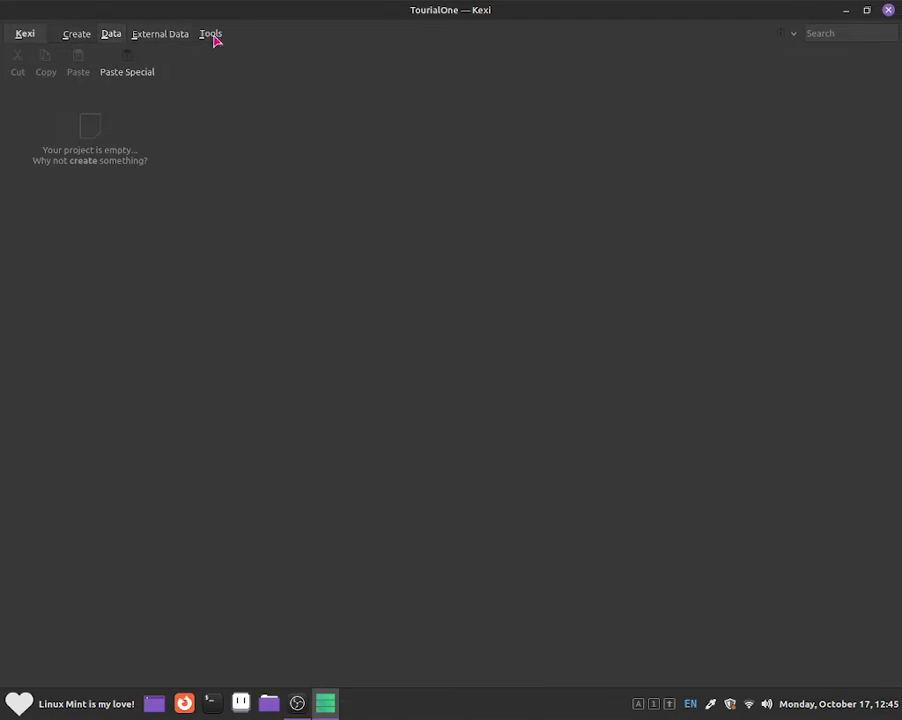
pyautogui.click(72, 32)
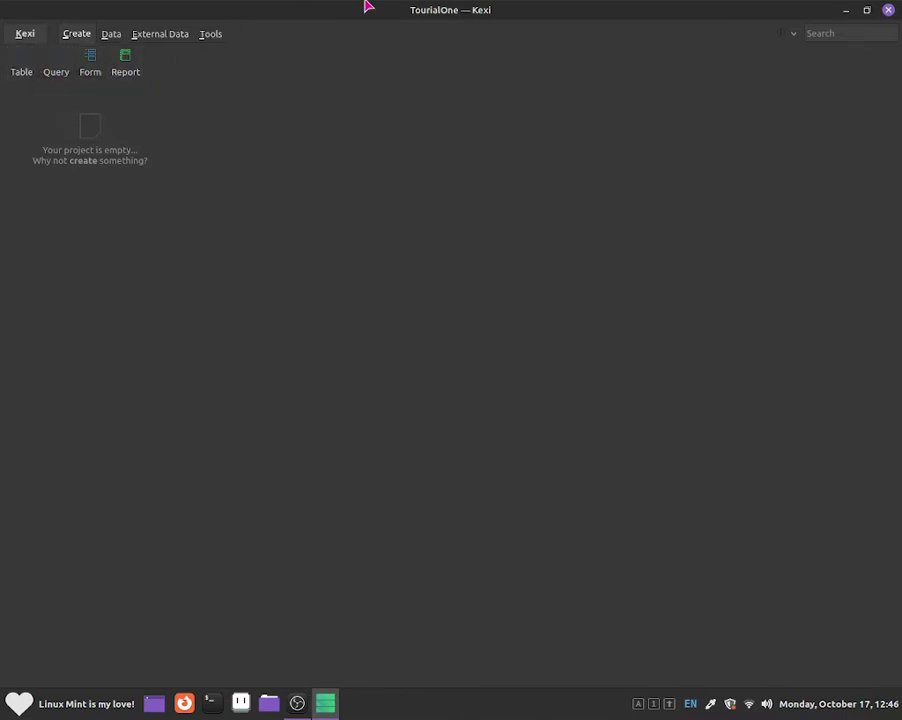
# - Close Kexi, relaunch it through the launcher search to confirm TourialOne reopens, then close it
pyautogui.click(886, 10)
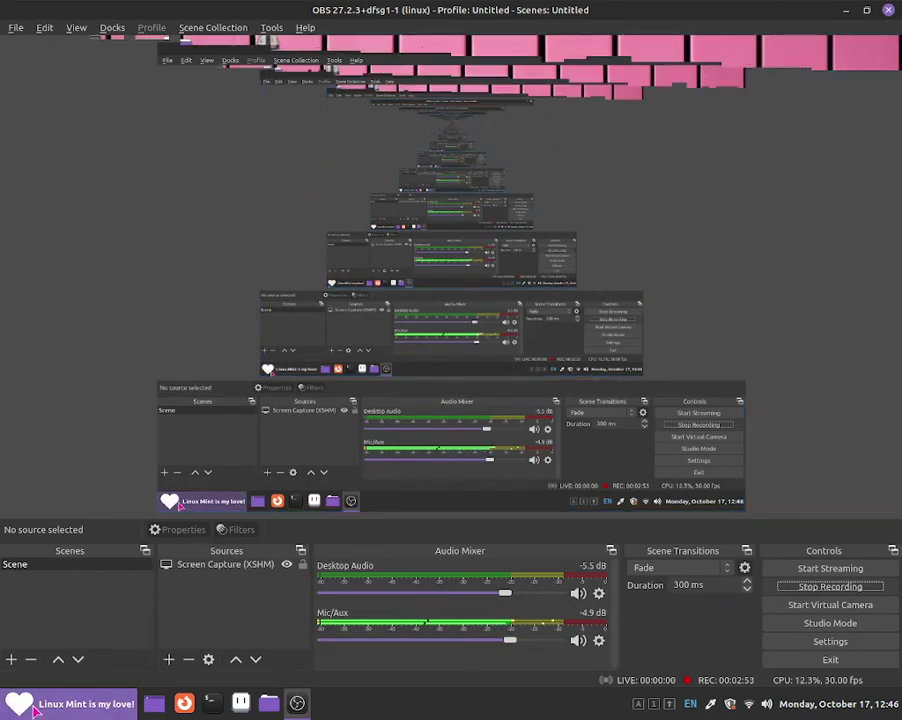
pyautogui.click(43, 710)
pyautogui.write('kexi')
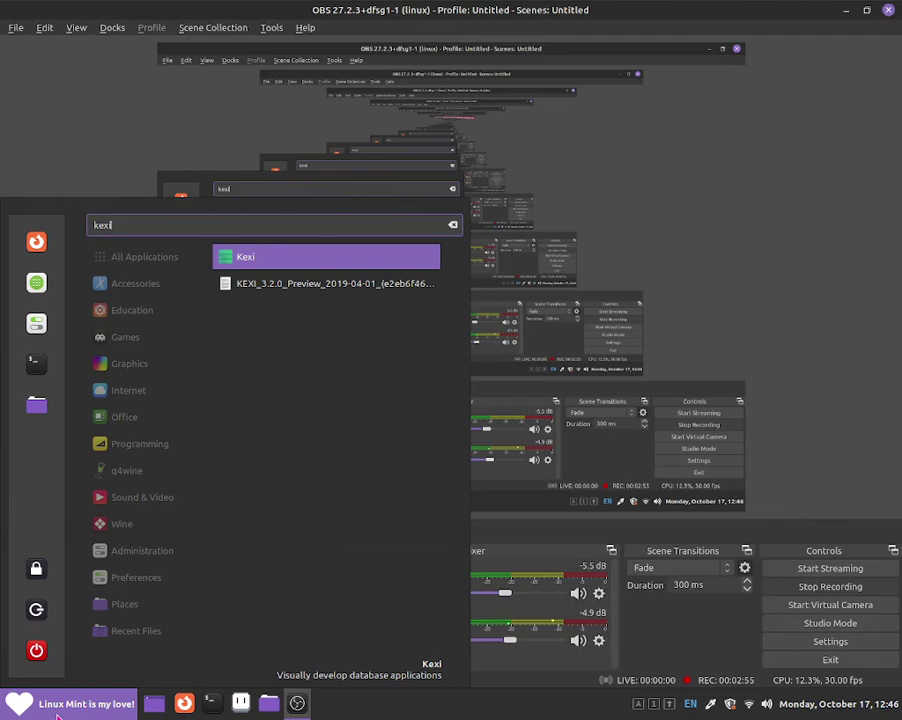
pyautogui.press('Return')
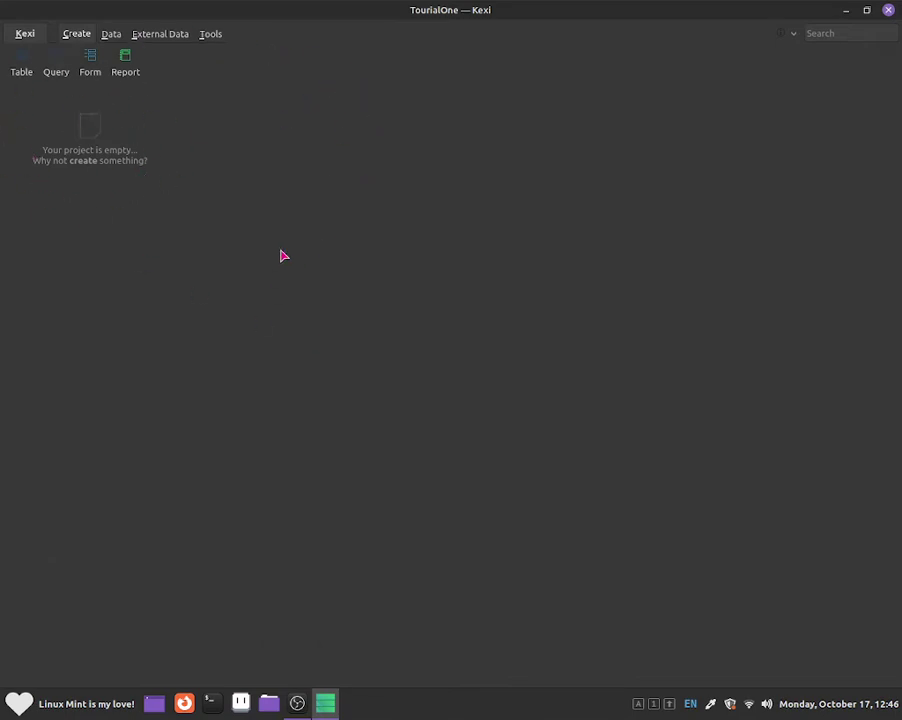
pyautogui.click(886, 12)
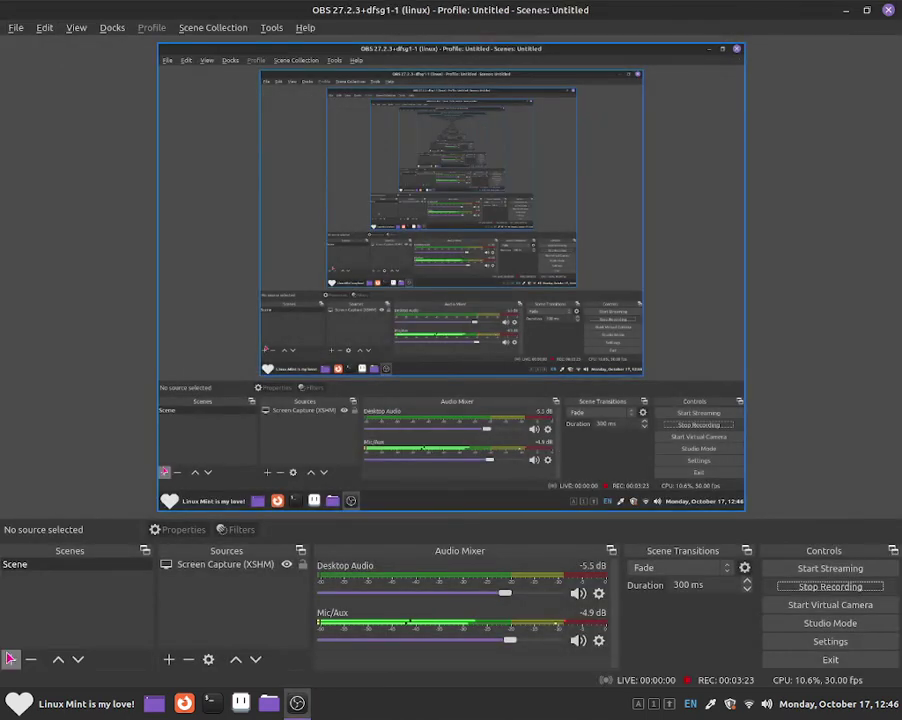
# - Relaunch Kexi and open TourialOne.kexi from the Databse folder via Kexi > Open
pyautogui.click(14, 708)
pyautogui.write('kexi')
pyautogui.press('Return')
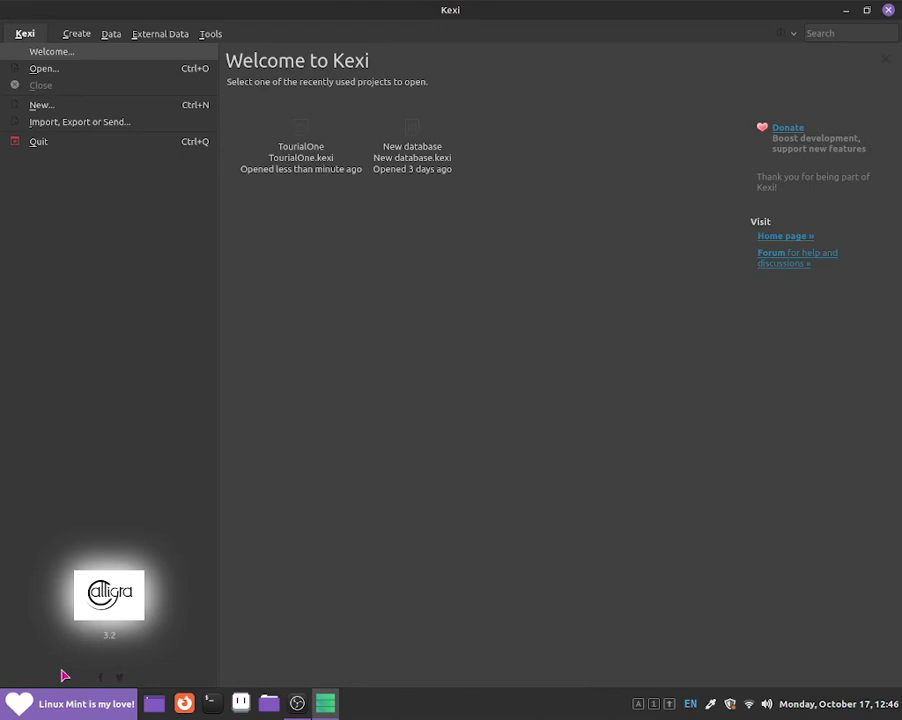
pyautogui.click(44, 70)
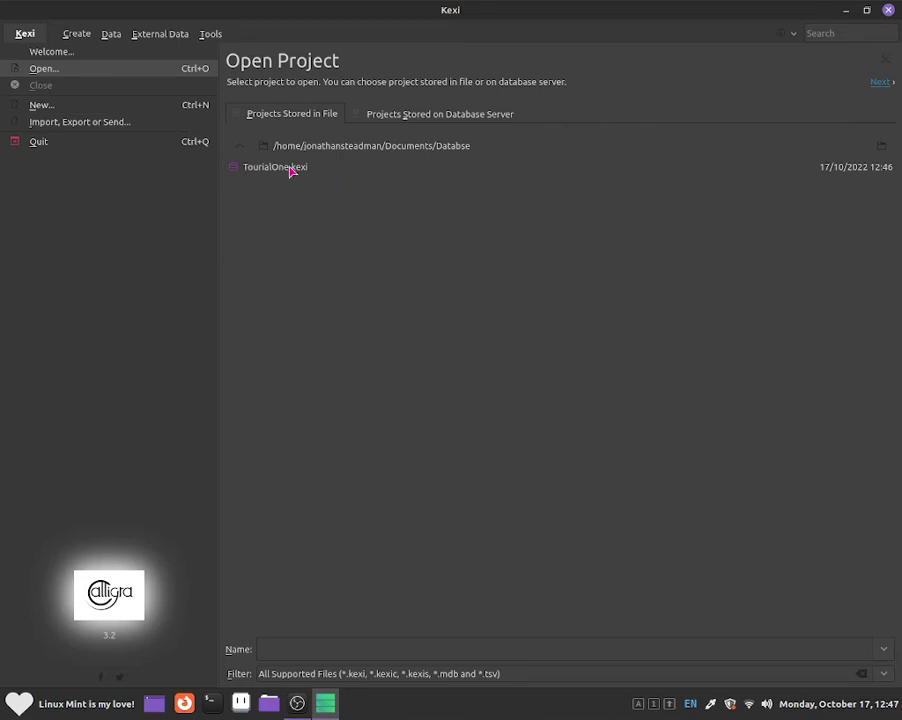
pyautogui.doubleClick(291, 170)
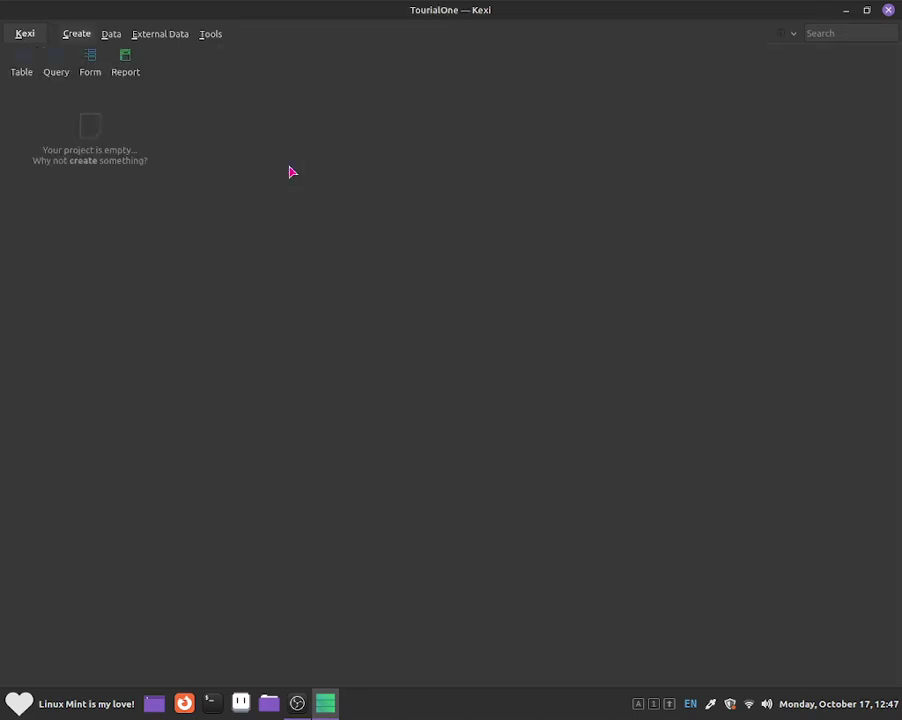
# - Close Kexi and navigate in the Files manager to Documents/Databse
pyautogui.click(889, 10)
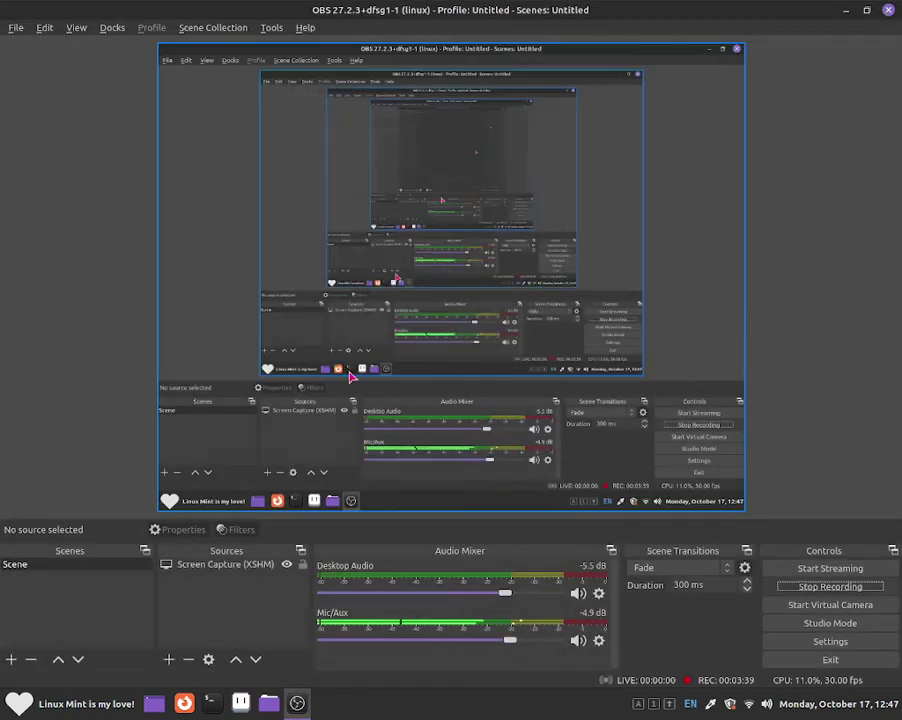
pyautogui.click(268, 703)
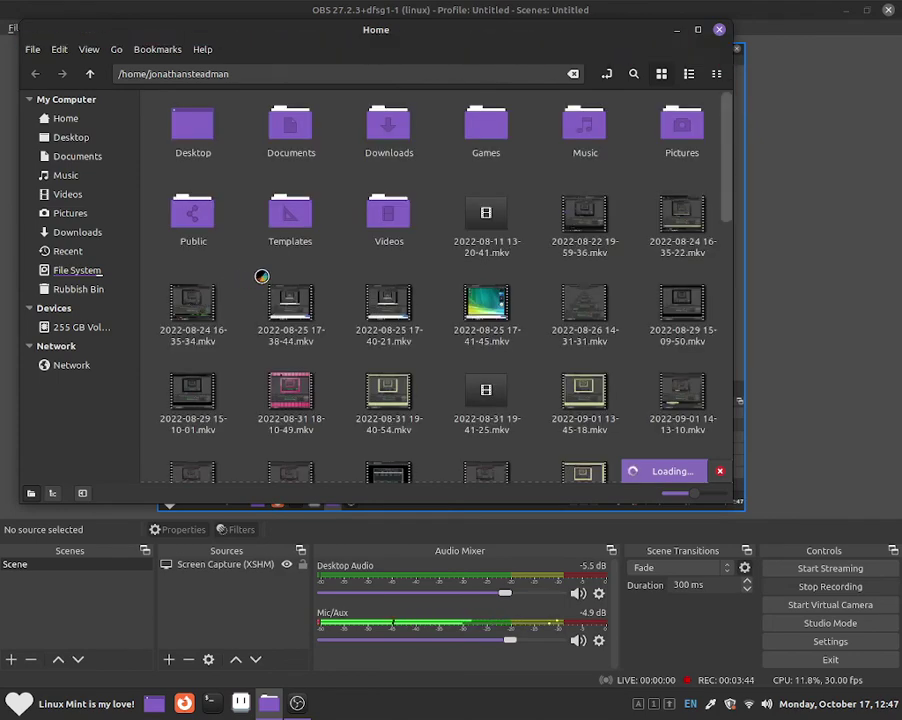
pyautogui.doubleClick(309, 124)
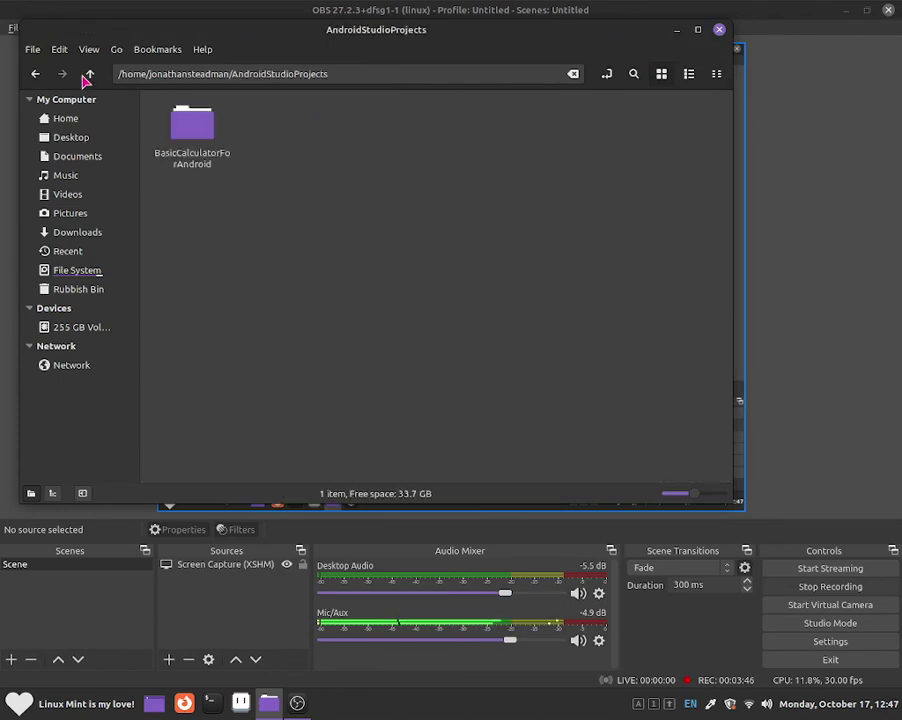
pyautogui.click(35, 76)
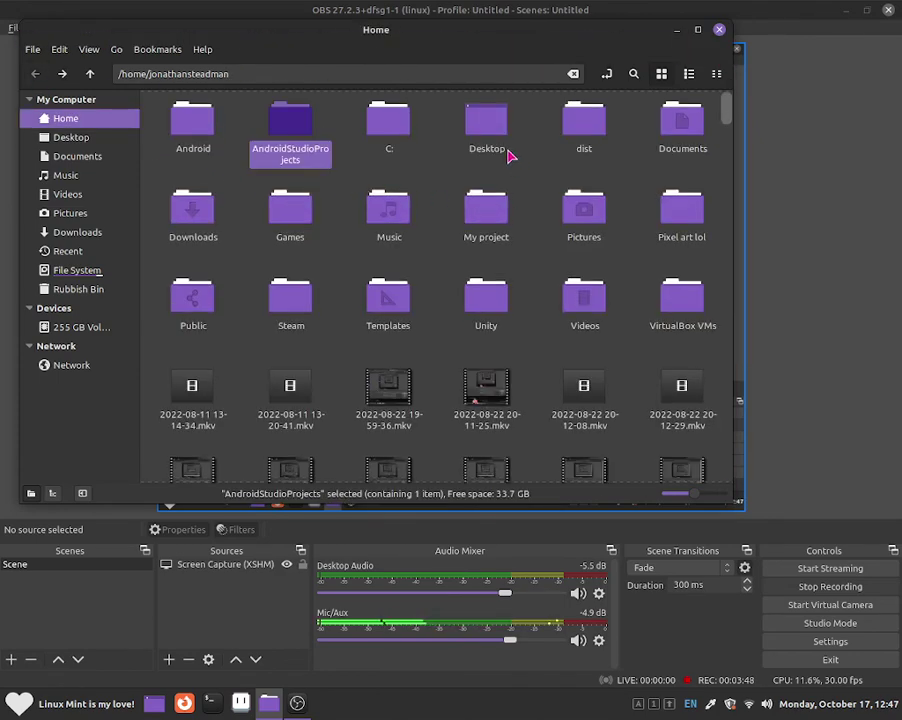
pyautogui.doubleClick(684, 122)
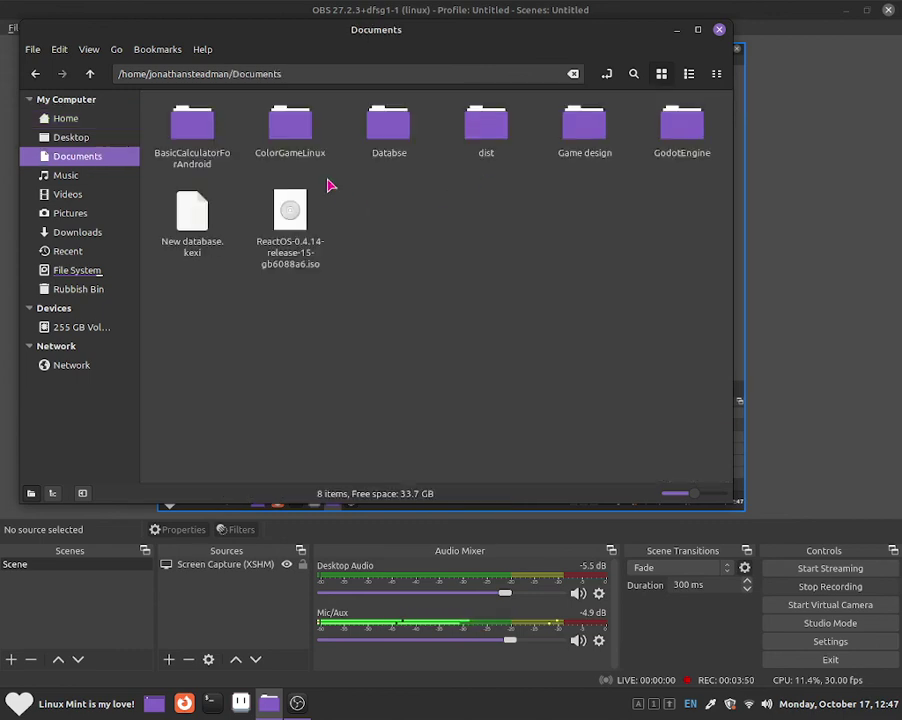
pyautogui.doubleClick(405, 135)
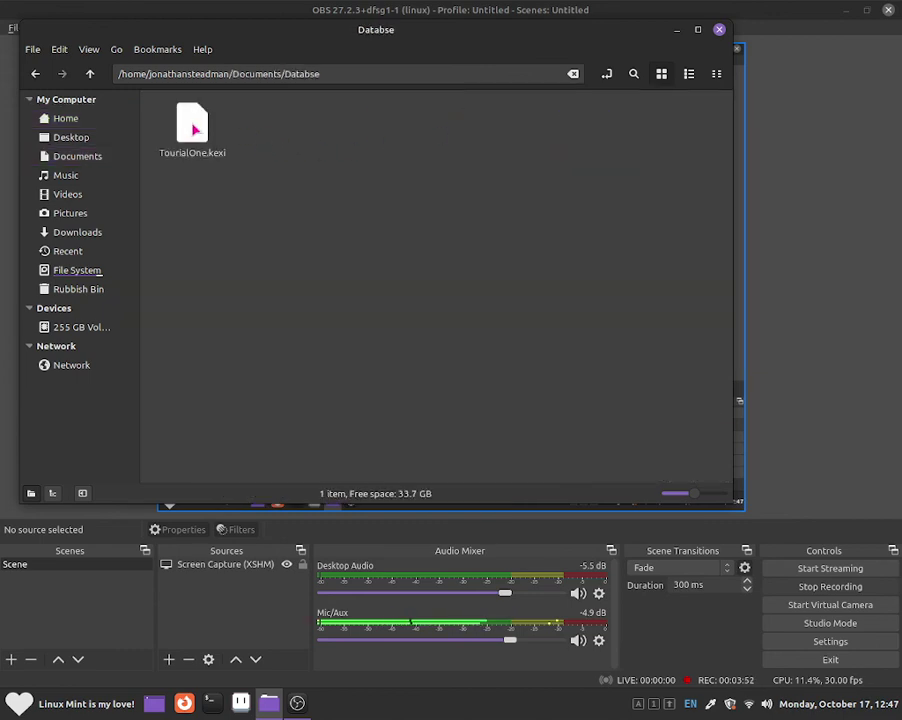
# - Open TourialOne.kexi in Kexi from the file manager, close the duplicate window, and return to OBS
pyautogui.click(190, 138)
pyautogui.press('Return')
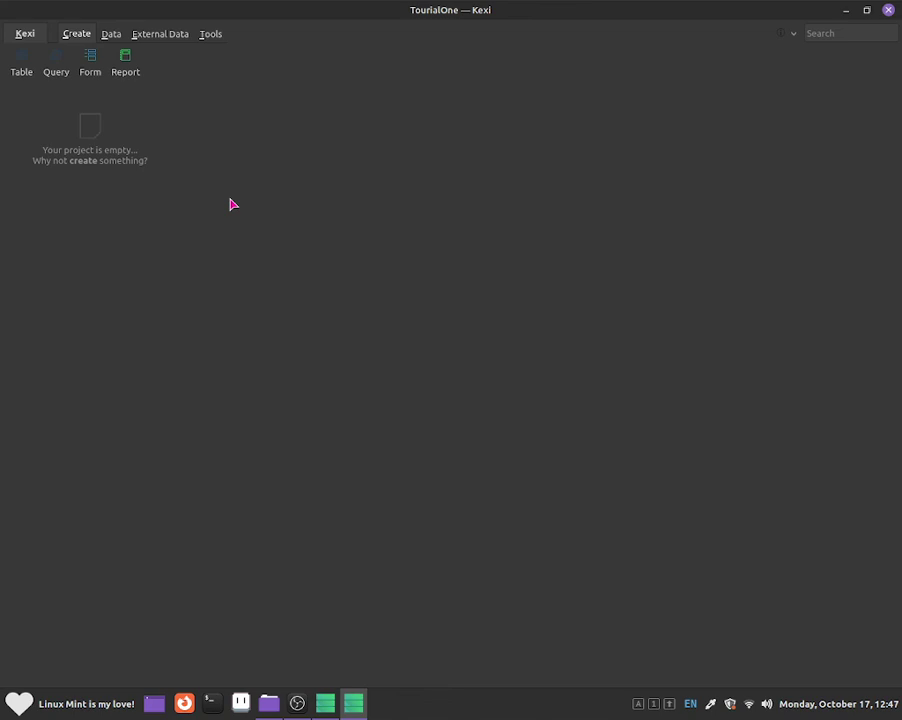
pyautogui.click(890, 10)
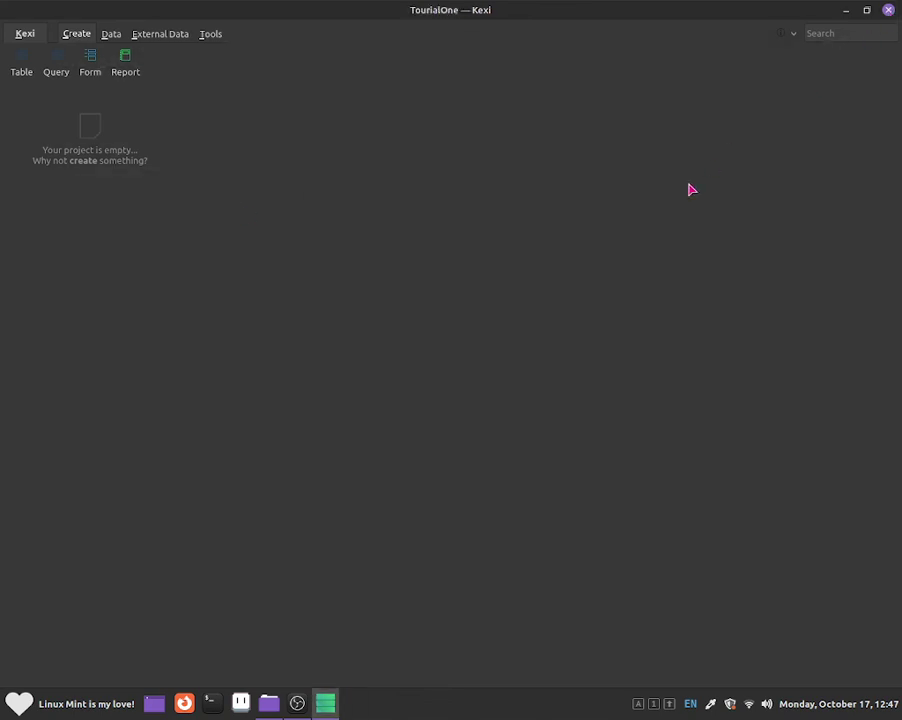
pyautogui.click(297, 703)
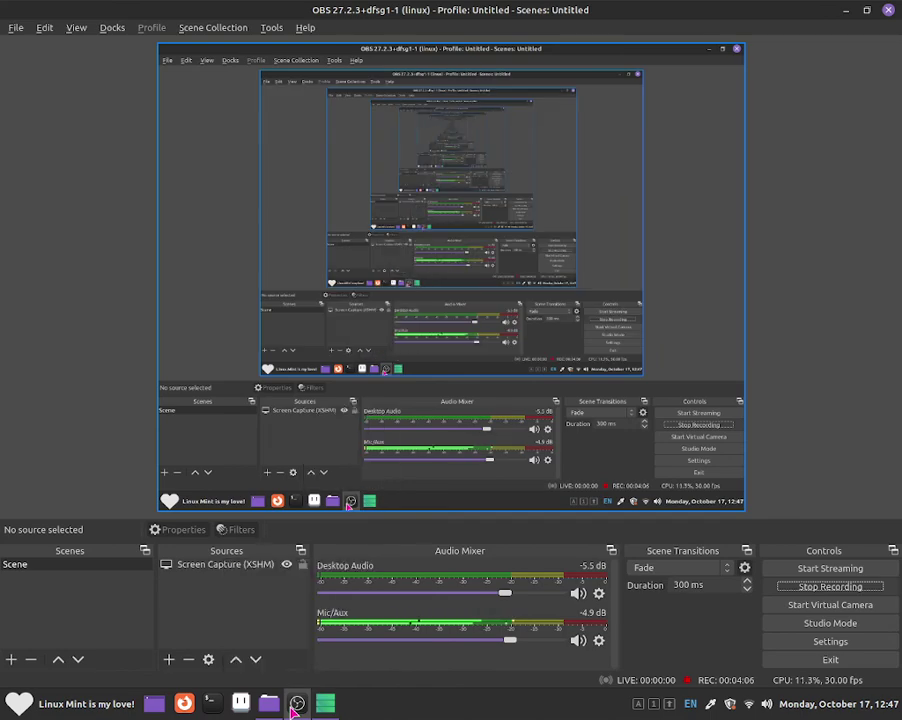